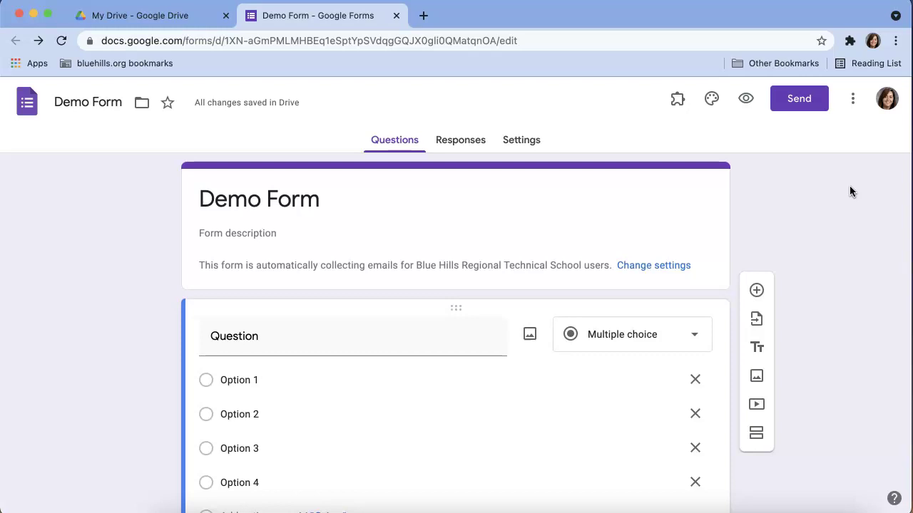
- Open Demo Form's Settings and switch on 'Make this a quiz'
left_click(854, 100)
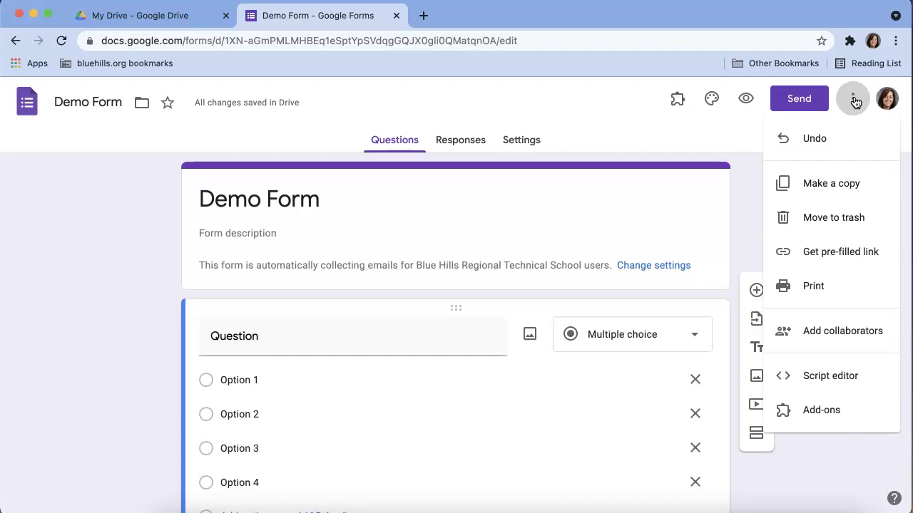
left_click(561, 130)
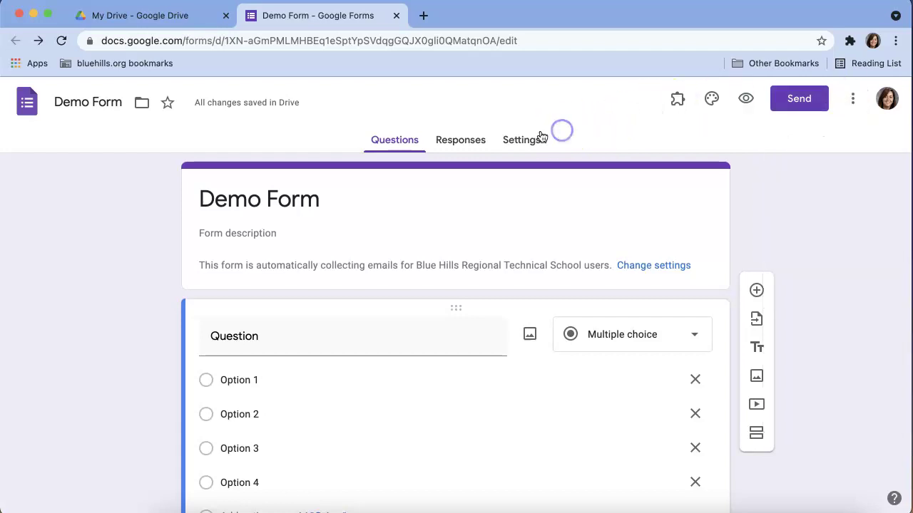
left_click(518, 145)
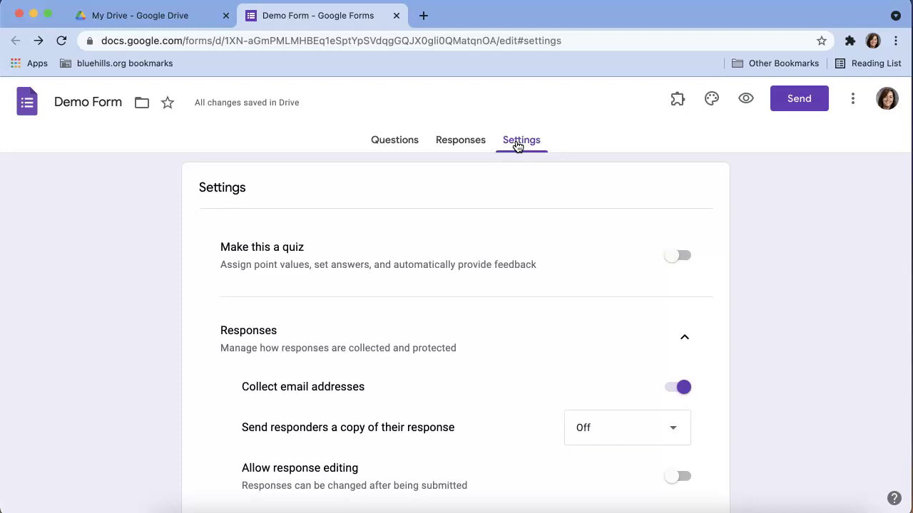
left_click(681, 258)
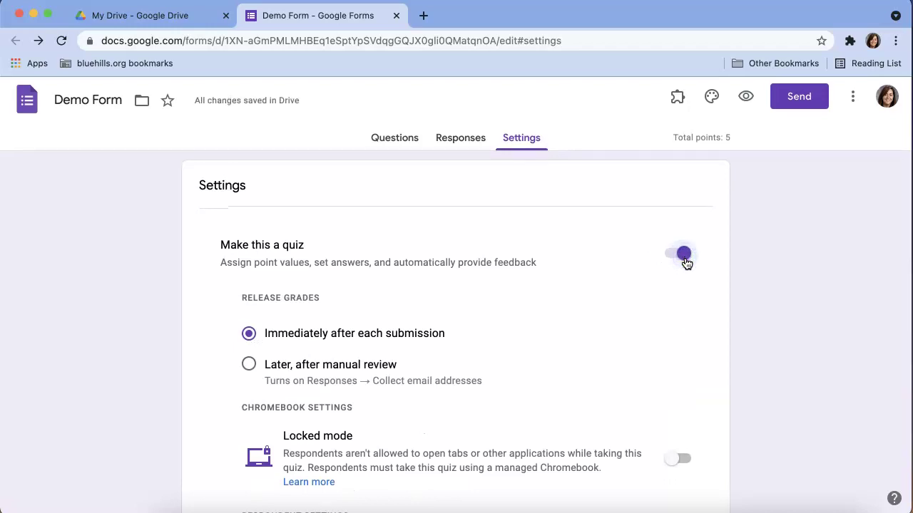
scroll(685, 262, "down", 2)
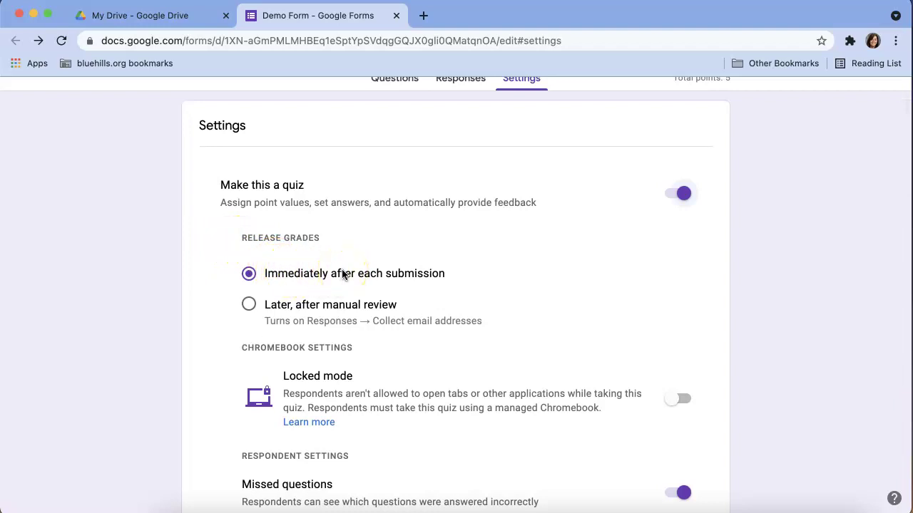
- Set Release grades to 'Later, after manual review'
left_click(248, 305)
scroll(335, 307, "down", 1)
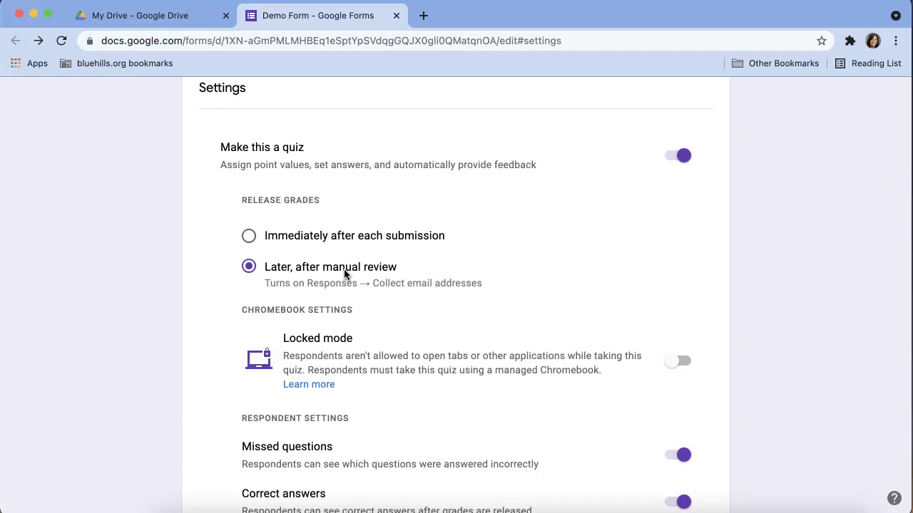
scroll(344, 274, "down", 2)
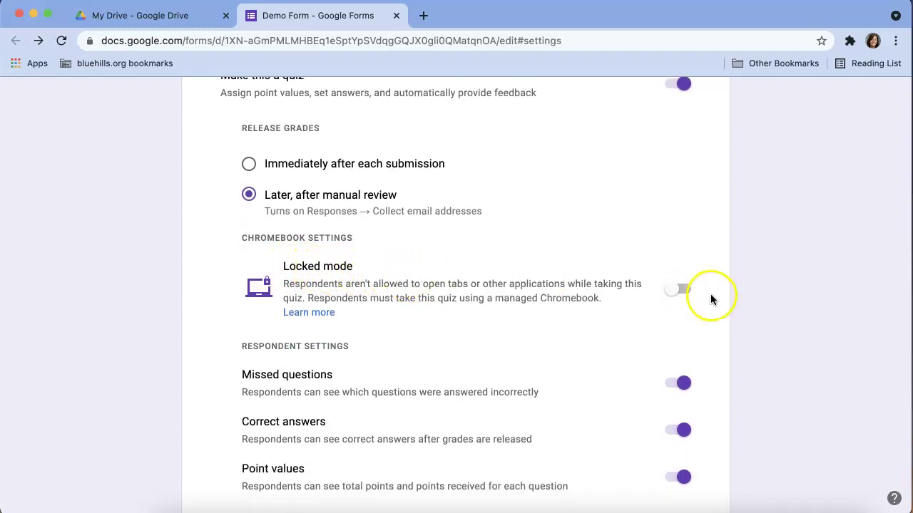
- Switch on Locked mode so respondents must use a managed Chromebook
left_click(686, 291)
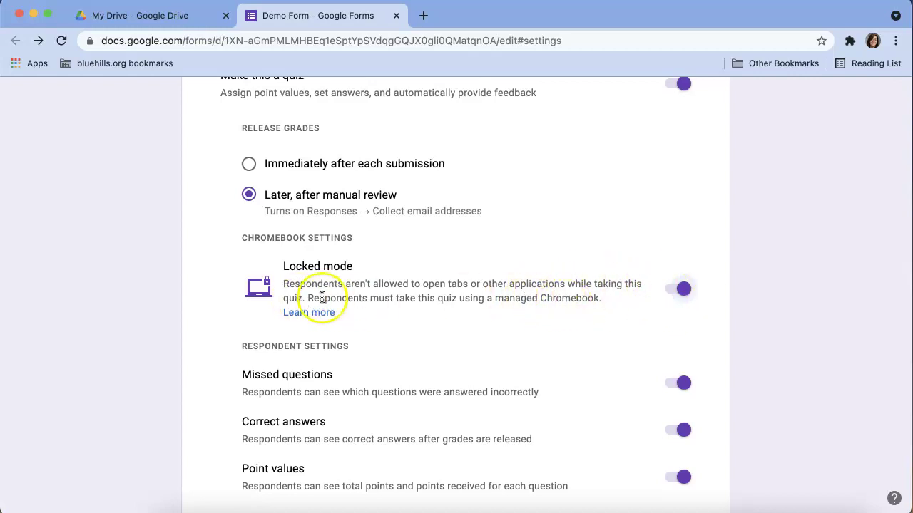
left_click_drag(499, 298, 607, 307)
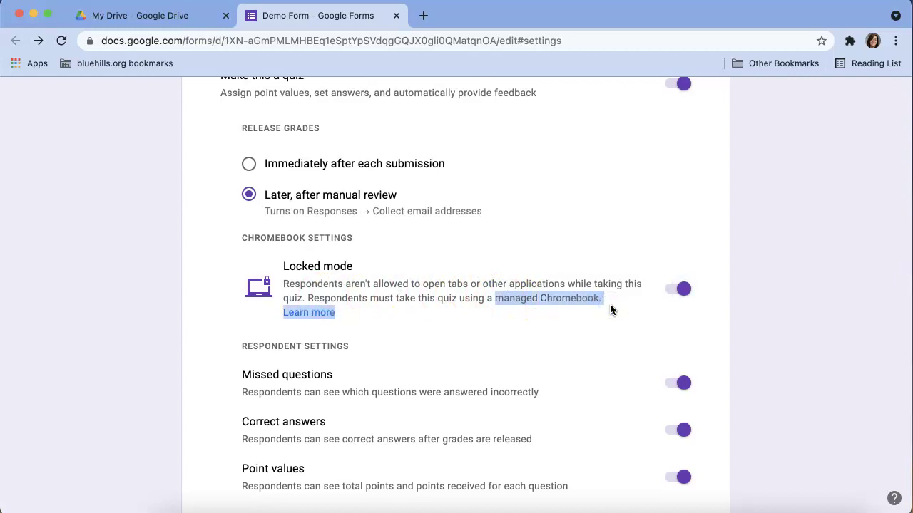
scroll(611, 308, "down", 2)
- Hide missed questions and correct answers from respondents, keeping point values visible
left_click(611, 308)
scroll(610, 309, "down", 1)
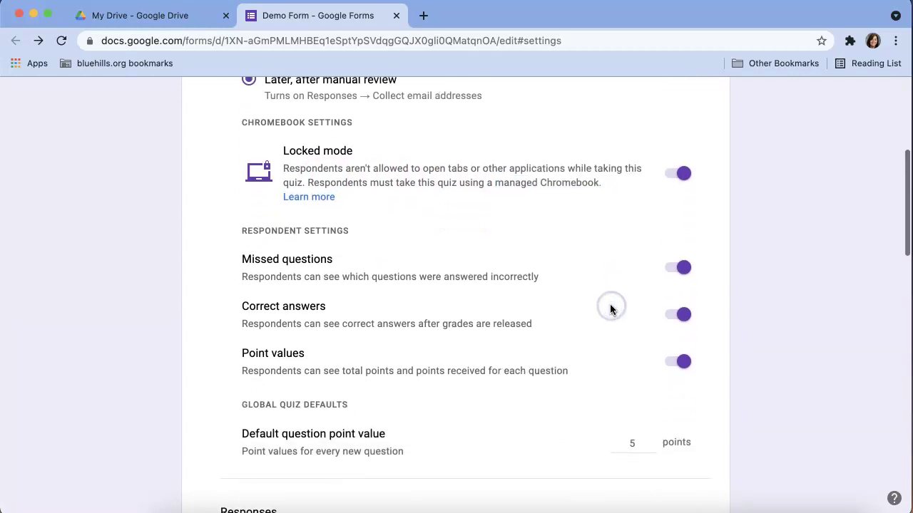
left_click(674, 261)
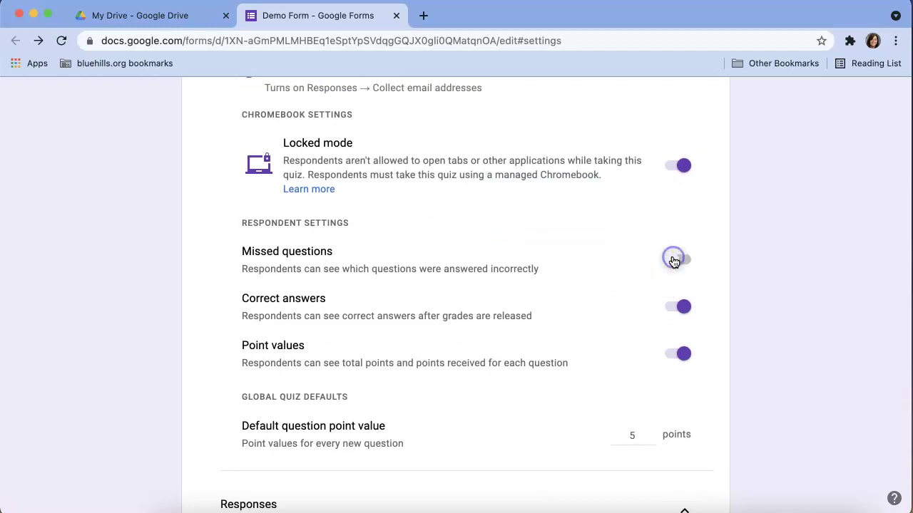
left_click(668, 317)
scroll(668, 317, "down", 2)
- Lower the default question point value from 5 to 2 points
left_click(671, 309)
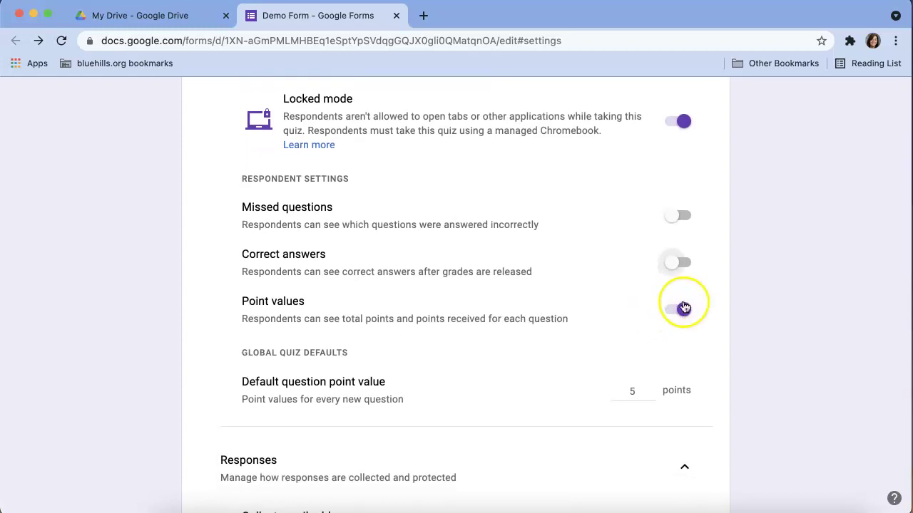
left_click(651, 395)
left_click(650, 395)
left_click(650, 395)
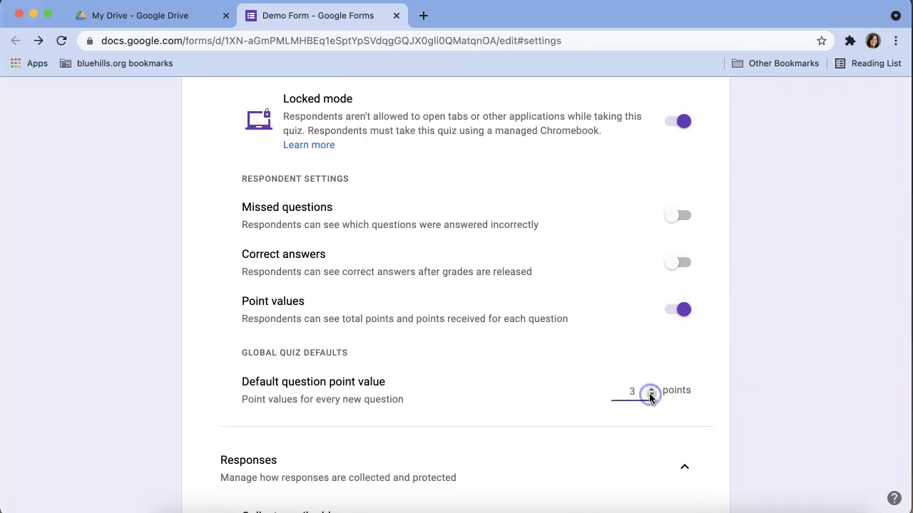
scroll(649, 396, "down", 2)
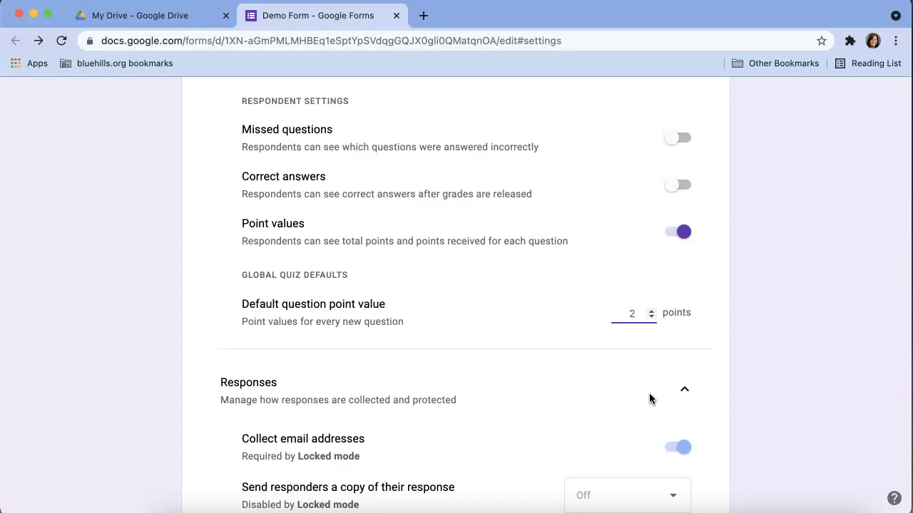
- Turn Locked mode back off after reviewing the settings further down
left_click(666, 296)
scroll(673, 354, "down", 1)
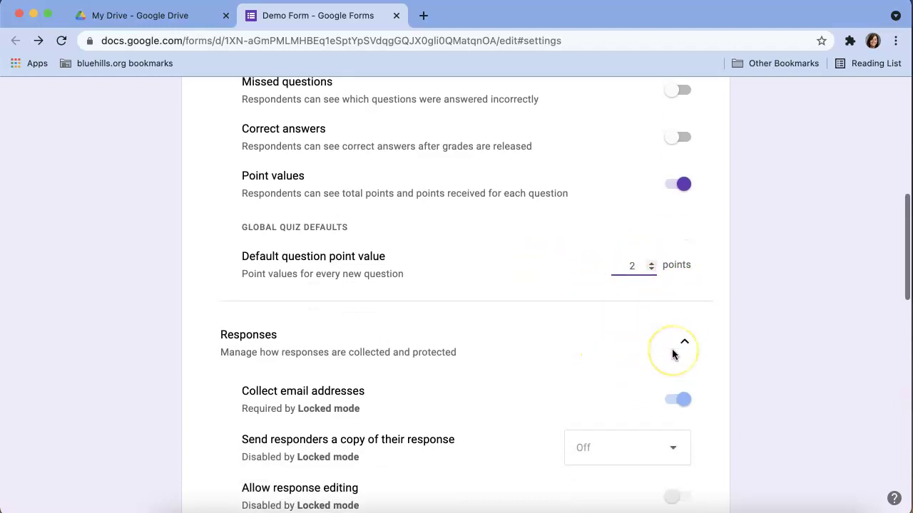
scroll(672, 355, "down", 2)
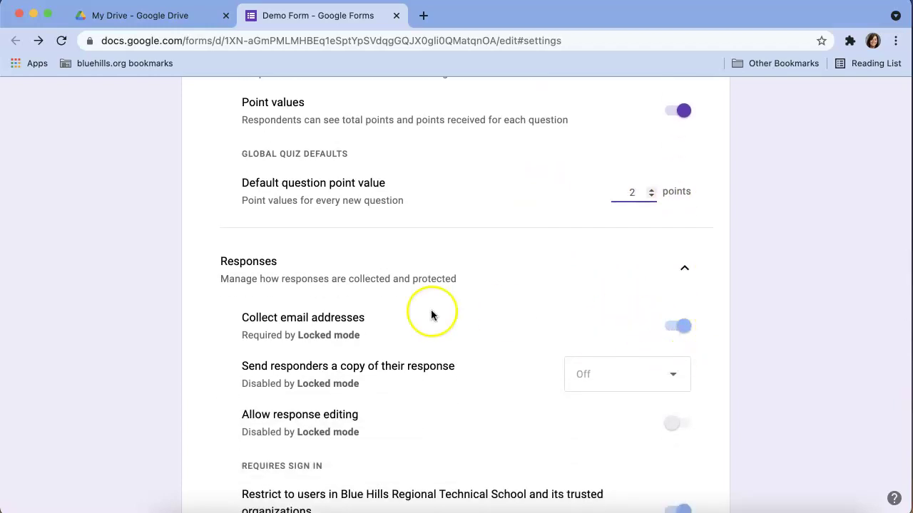
scroll(348, 322, "down", 1)
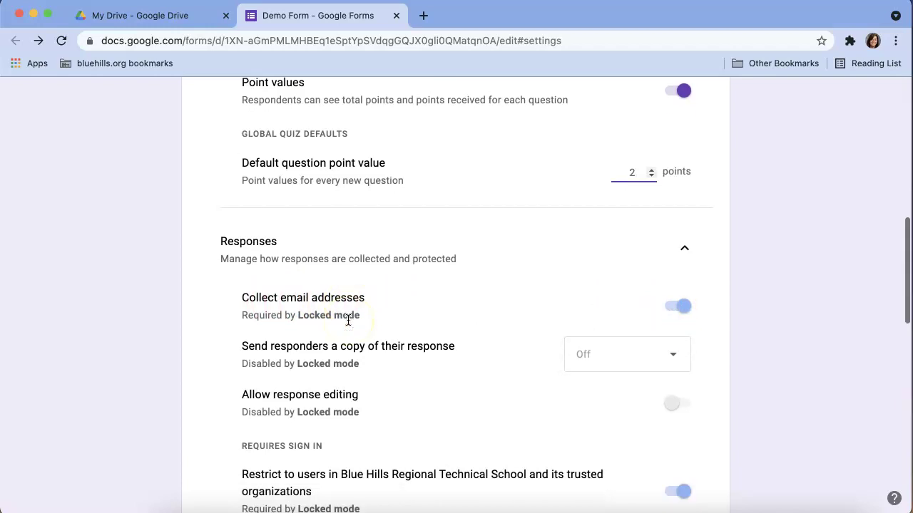
scroll(348, 322, "down", 1)
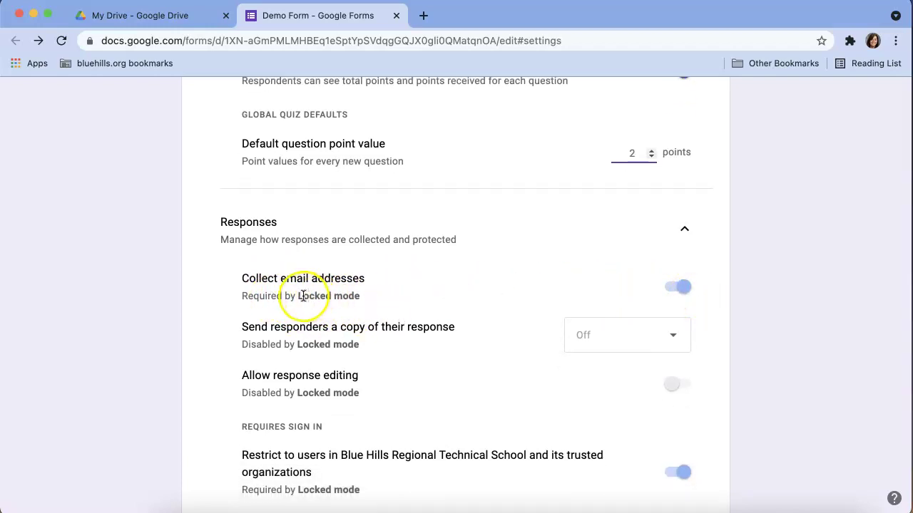
left_click_drag(303, 296, 334, 296)
scroll(338, 299, "up", 3)
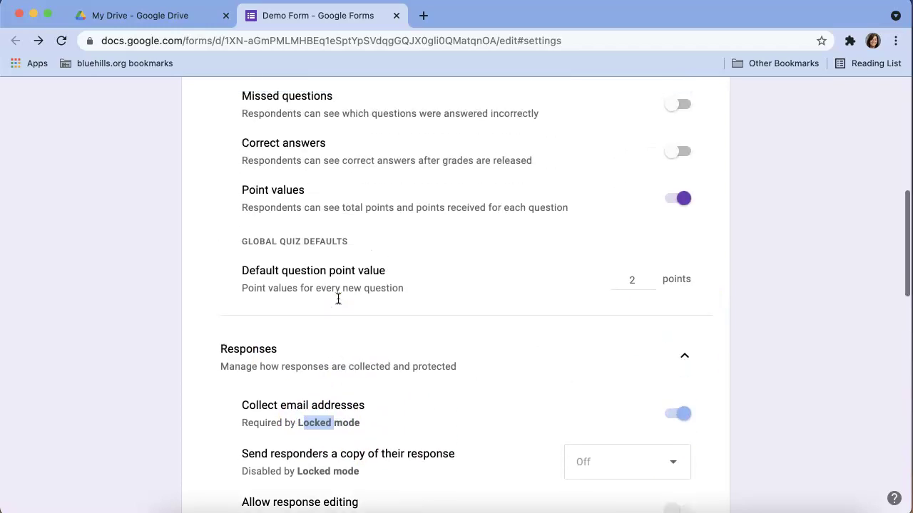
scroll(338, 300, "up", 5)
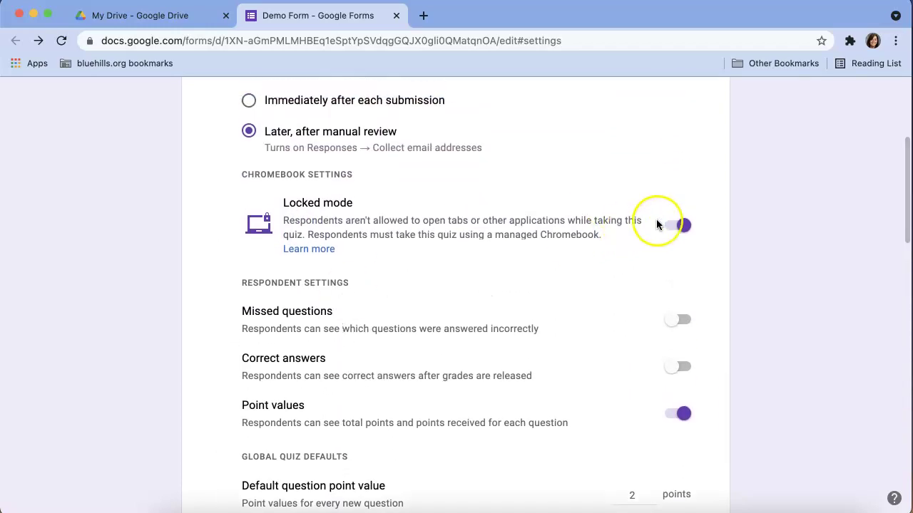
left_click(666, 225)
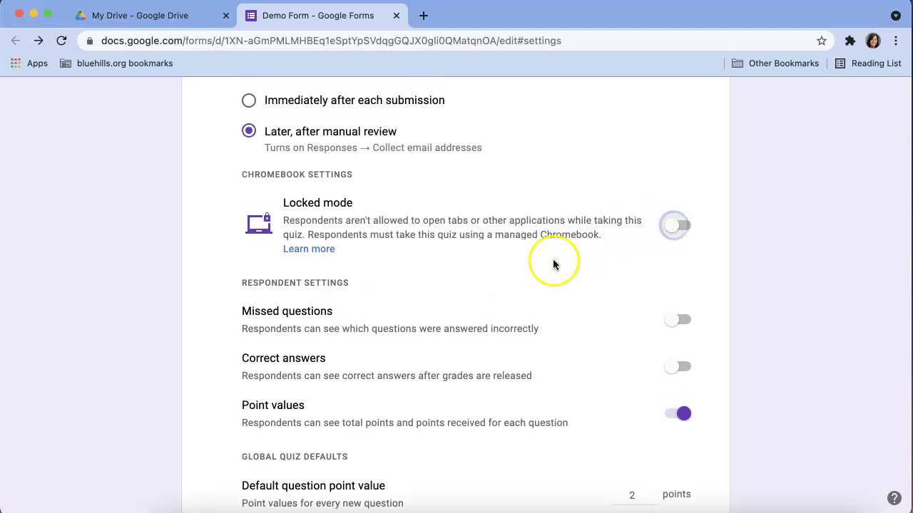
scroll(553, 263, "down", 10)
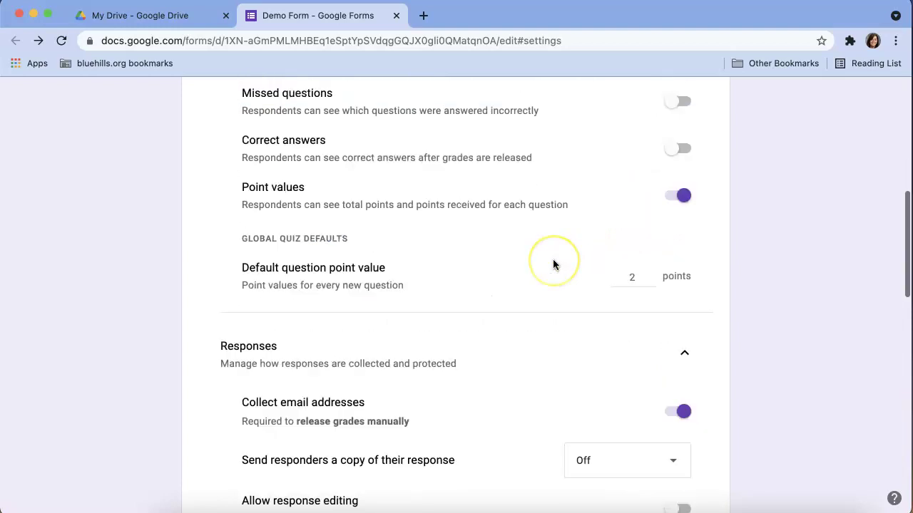
- Keep email collection on and set 'Send responders a copy' to Off
left_click(673, 197)
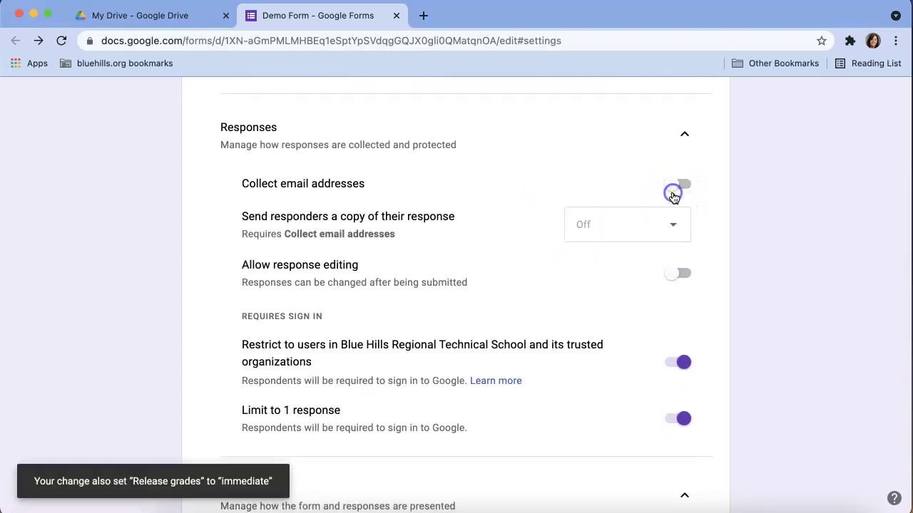
left_click(683, 189)
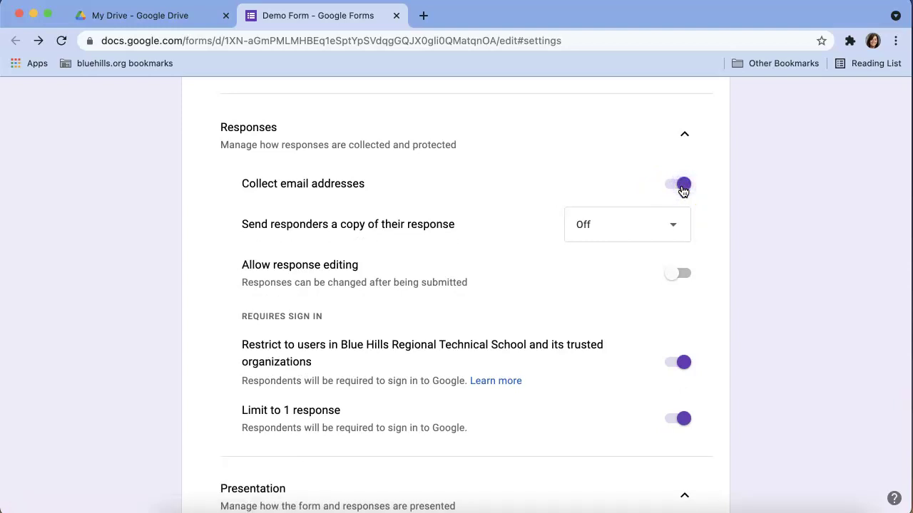
left_click(608, 236)
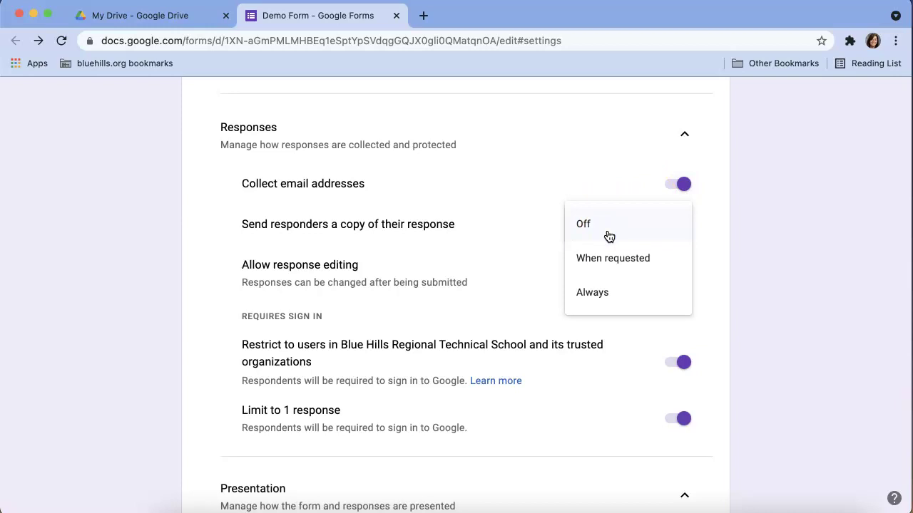
left_click(609, 236)
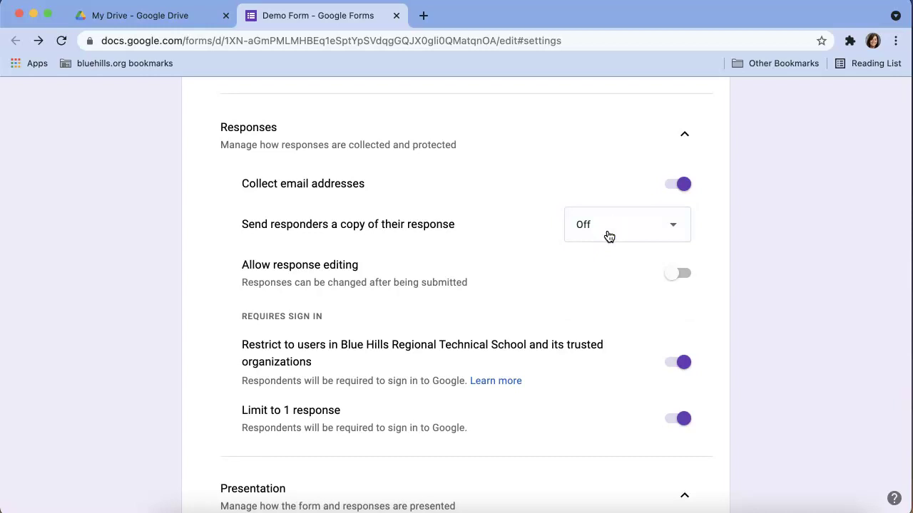
- Toggle Allow response editing on and back off, leaving editing disabled
left_click(648, 280)
left_click(685, 275)
left_click(674, 279)
scroll(674, 278, "down", 2)
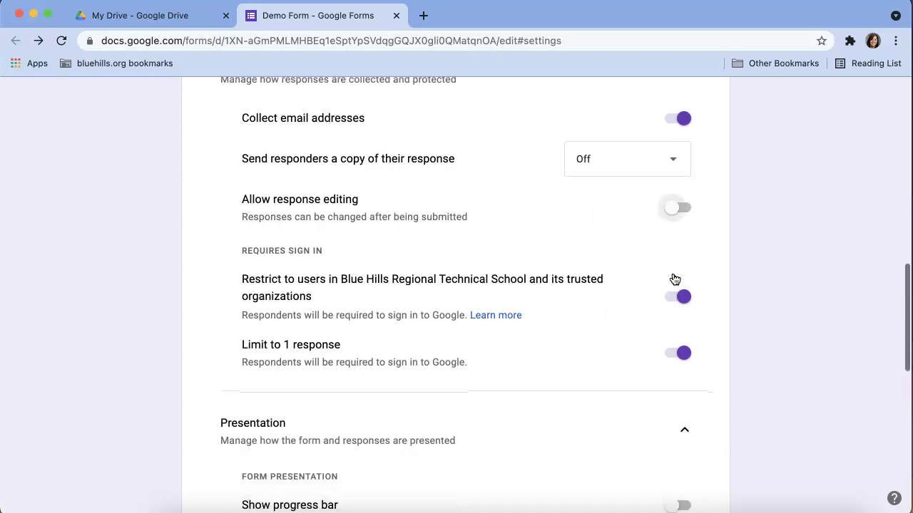
left_click(347, 279)
left_click_drag(347, 279, 554, 281)
left_click(553, 283)
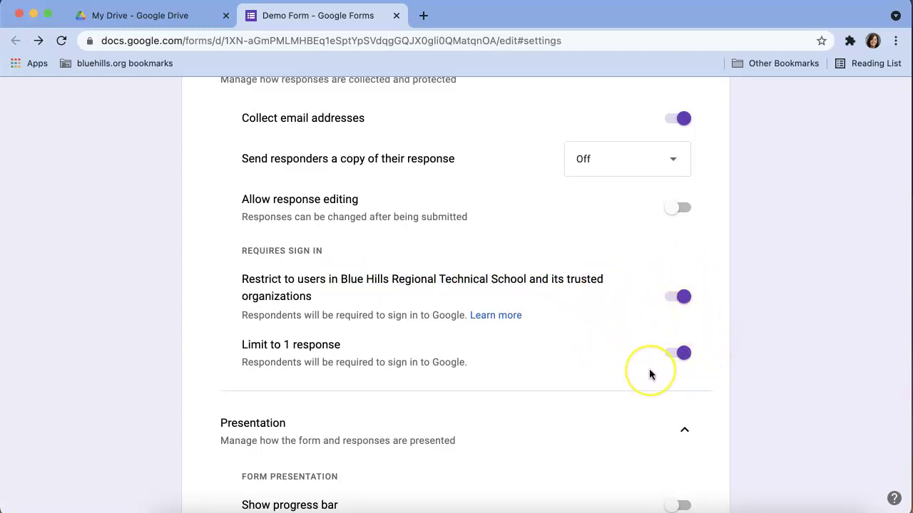
- Leave the progress bar off and turn on Shuffle question order
scroll(648, 373, "down", 3)
scroll(649, 368, "down", 3)
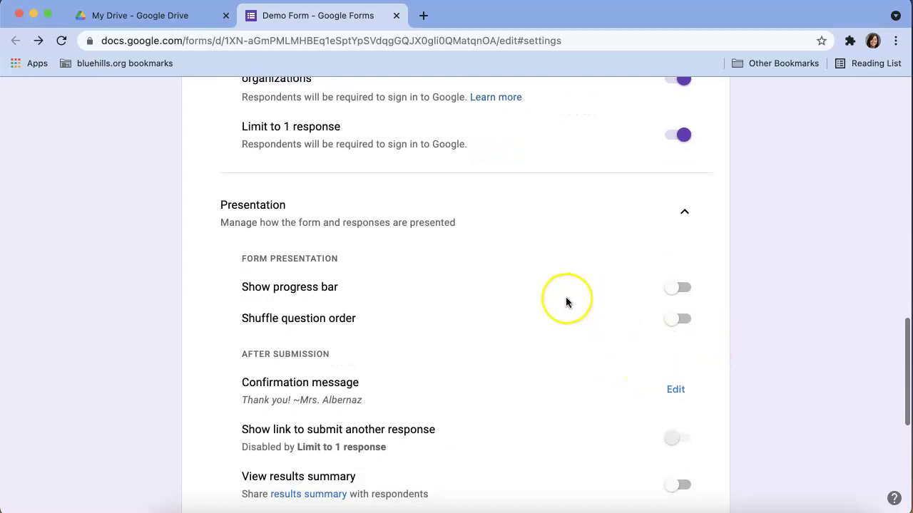
left_click(678, 292)
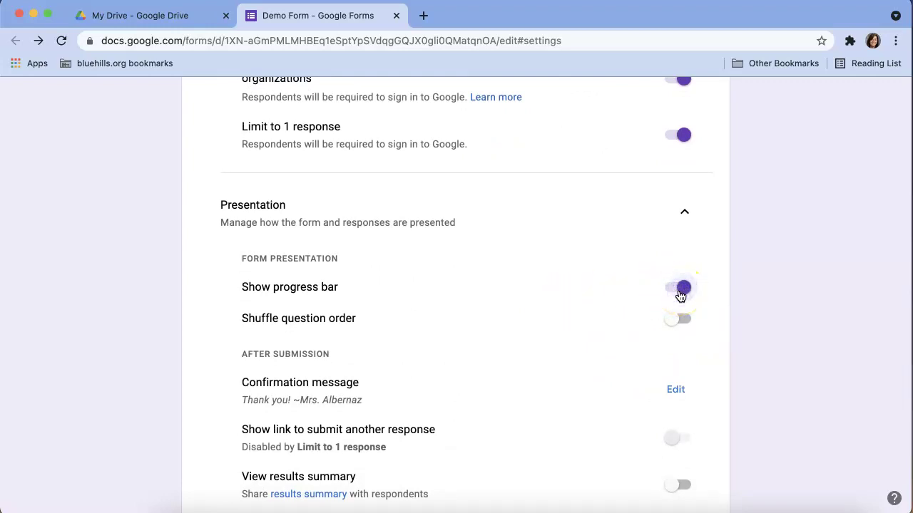
left_click(681, 291)
left_click(682, 323)
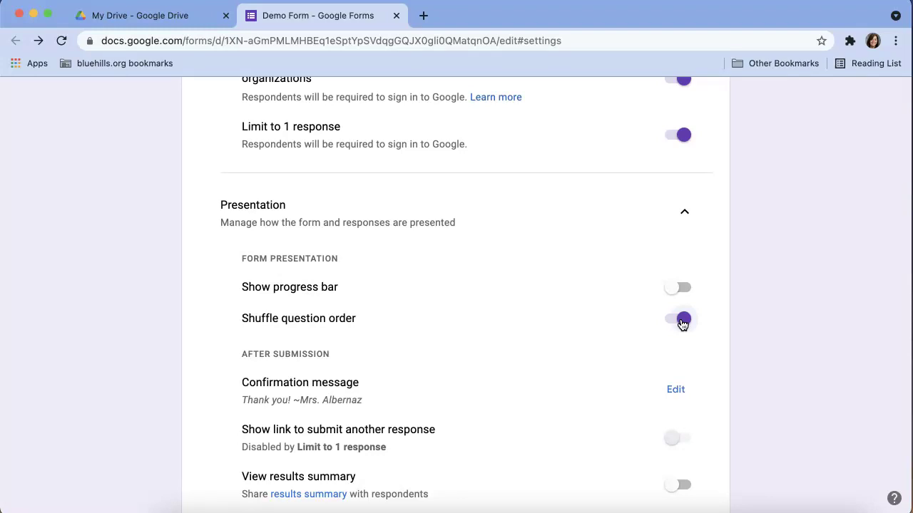
left_click(562, 330)
scroll(563, 332, "down", 2)
scroll(562, 334, "down", 1)
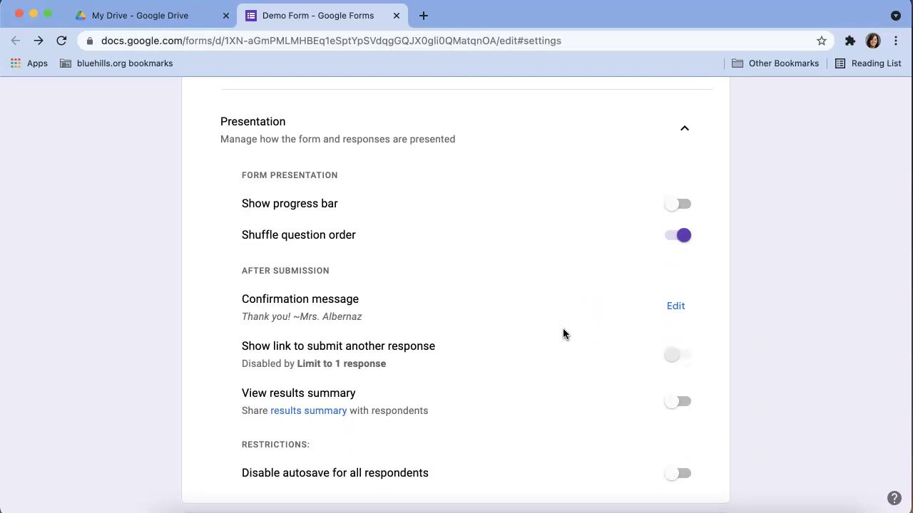
left_click(676, 306)
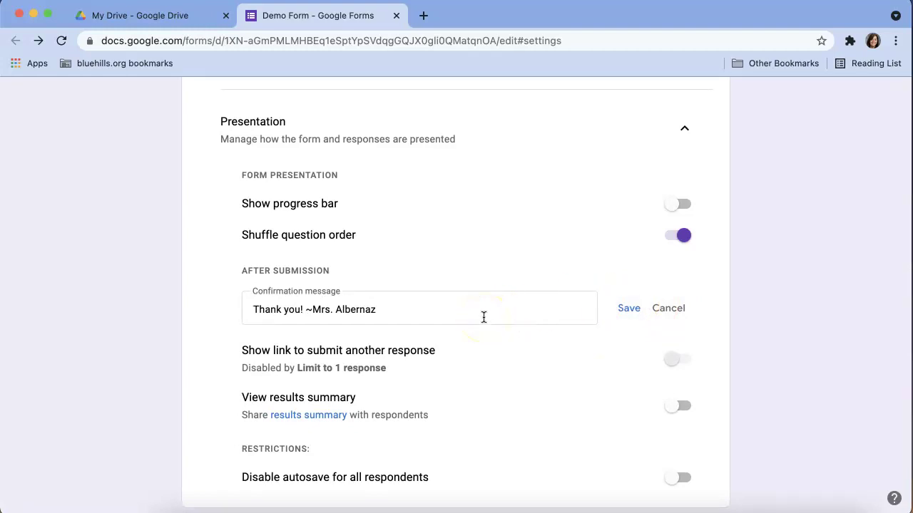
left_click(283, 316)
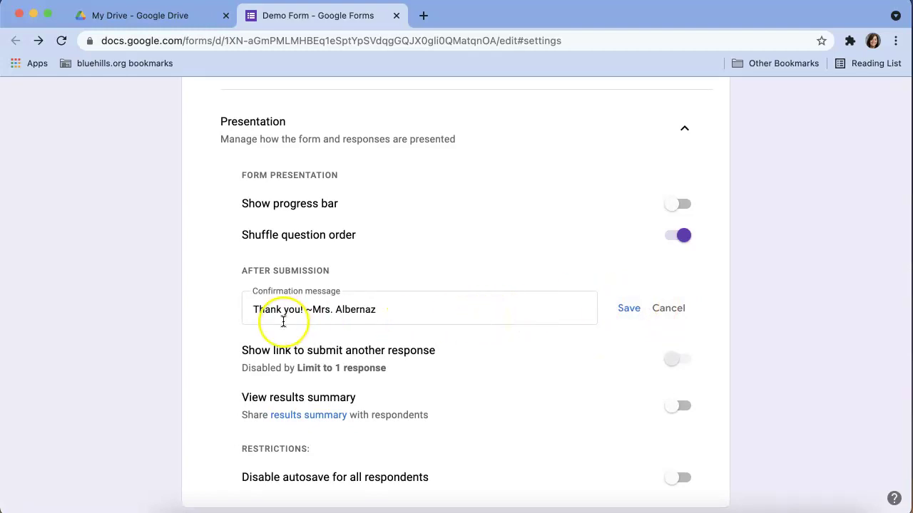
left_click(294, 310)
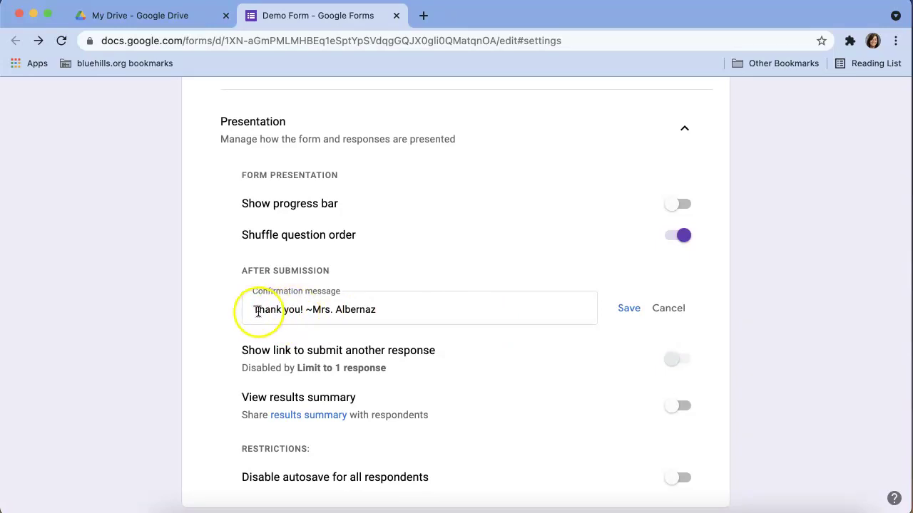
left_click_drag(244, 309, 380, 310)
left_click(410, 309)
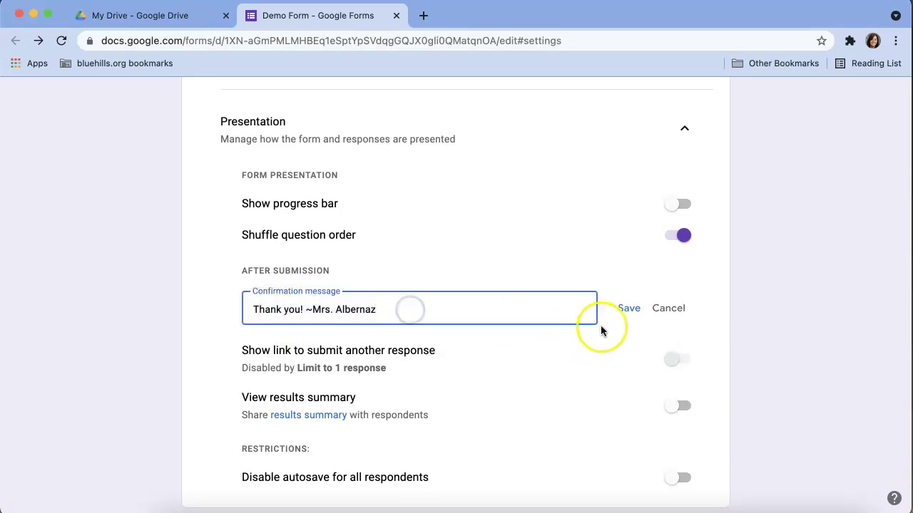
left_click(626, 309)
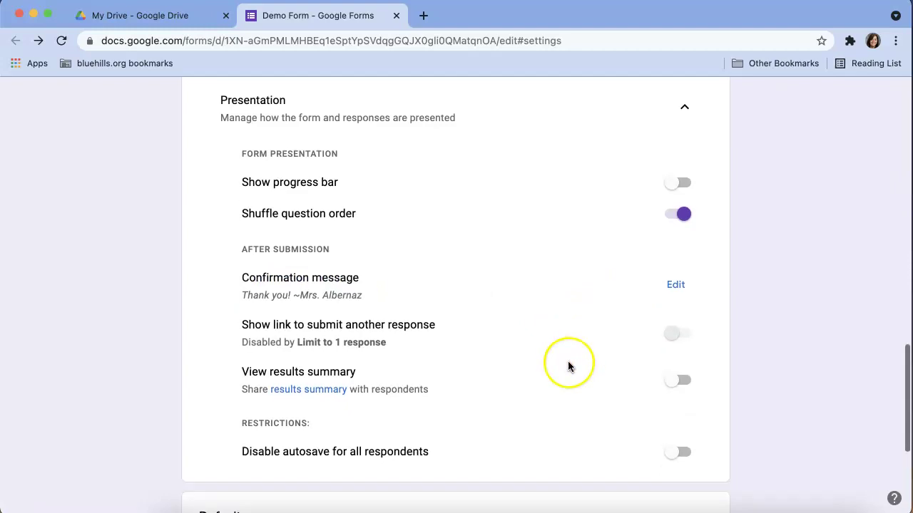
scroll(569, 366, "down", 1)
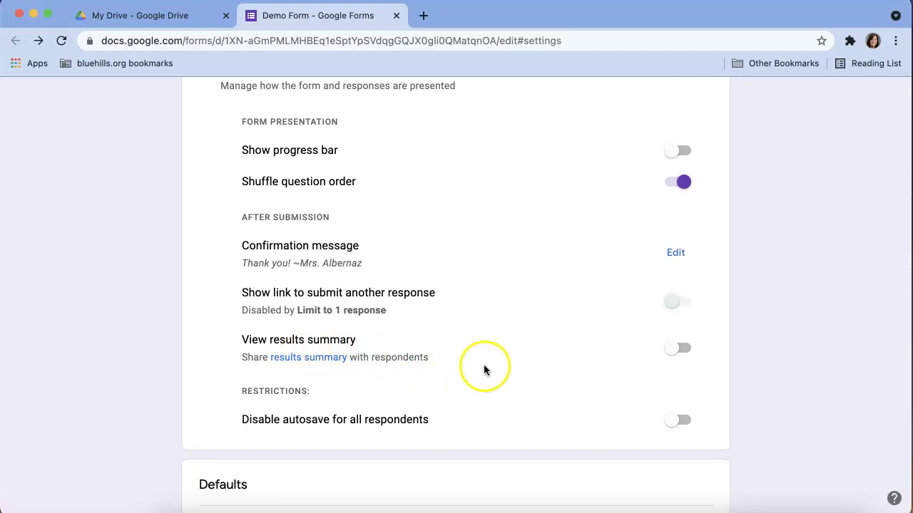
scroll(497, 364, "down", 1)
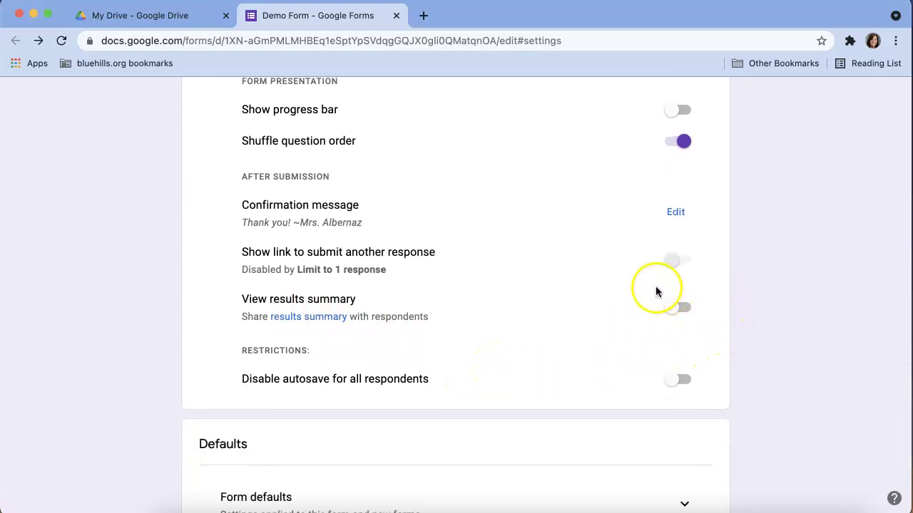
scroll(564, 350, "down", 2)
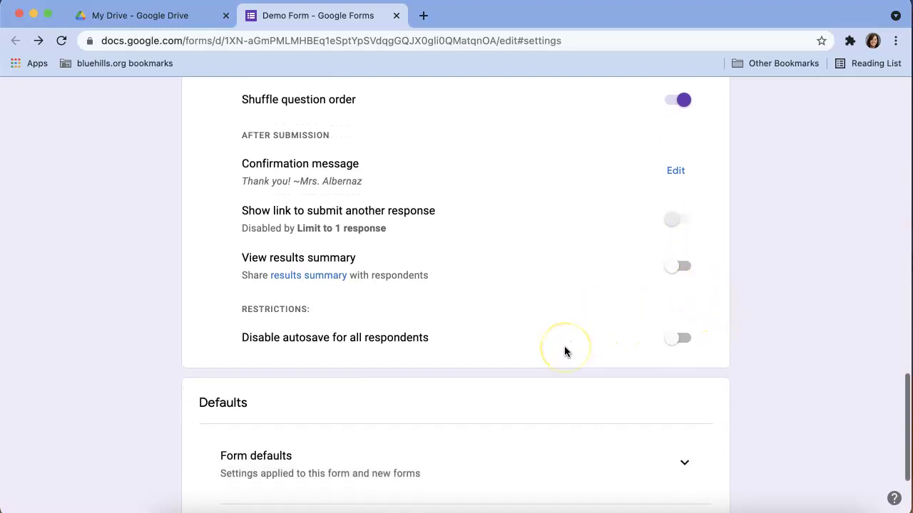
scroll(564, 350, "down", 1)
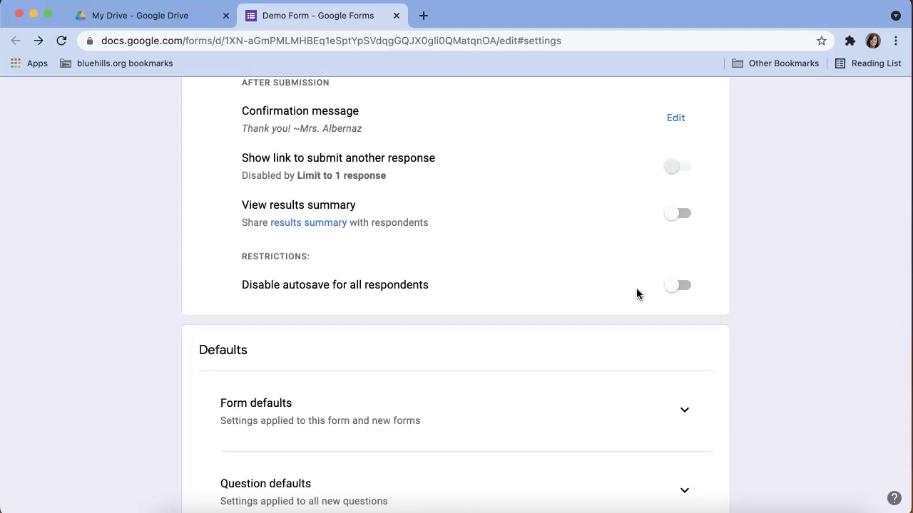
left_click(680, 292)
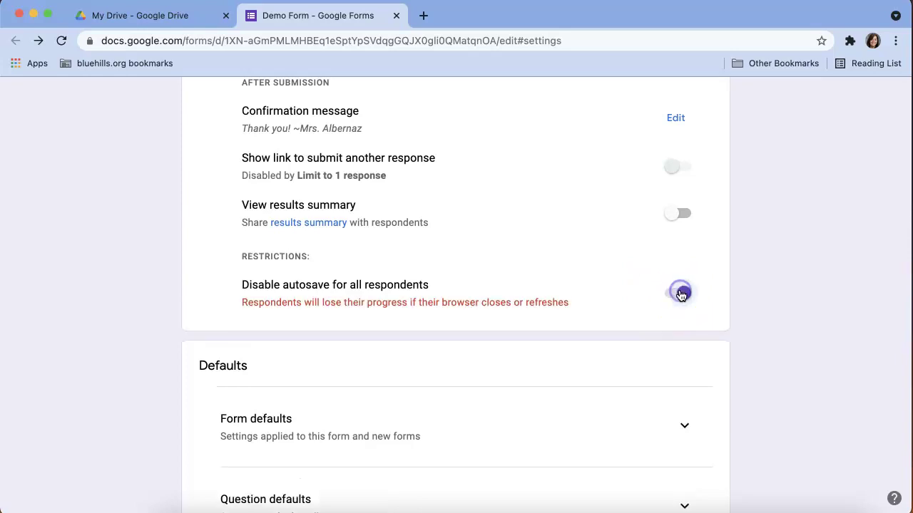
left_click(680, 292)
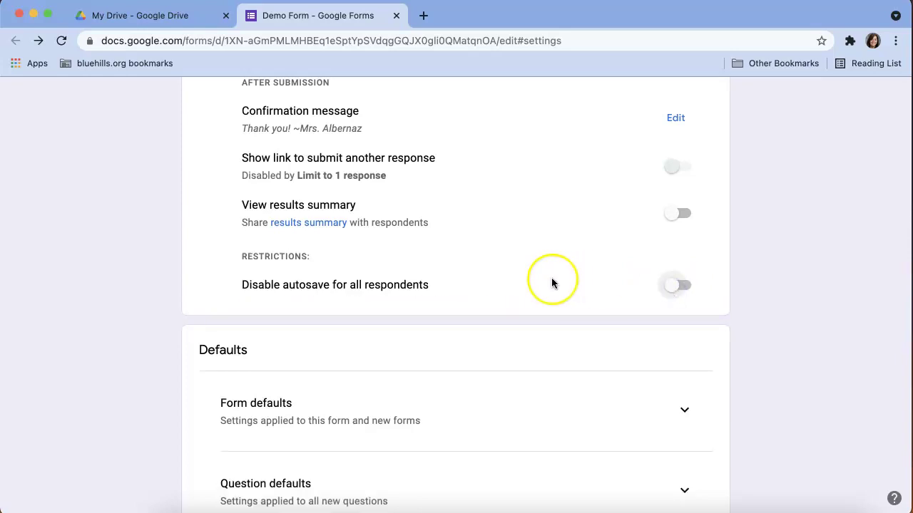
scroll(551, 283, "down", 2)
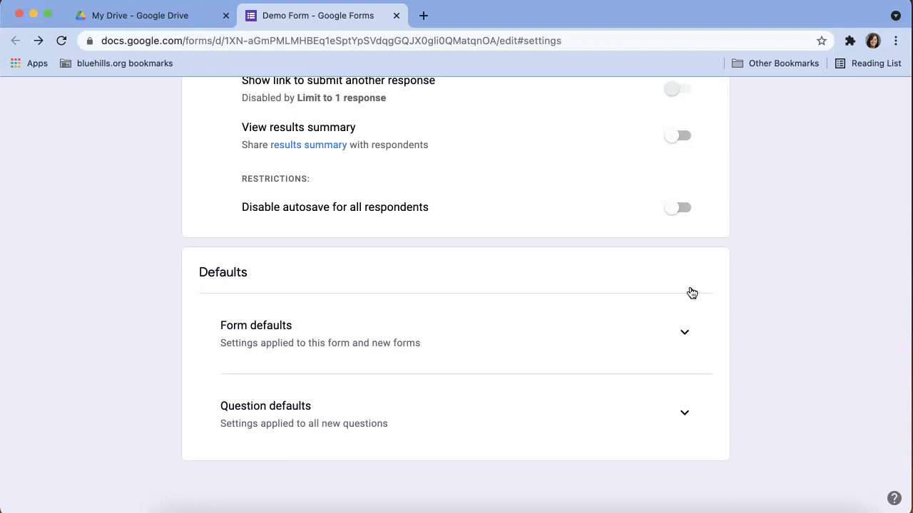
- Turn on 'Collect email addresses by default' and 'Make questions required by default'
left_click(683, 337)
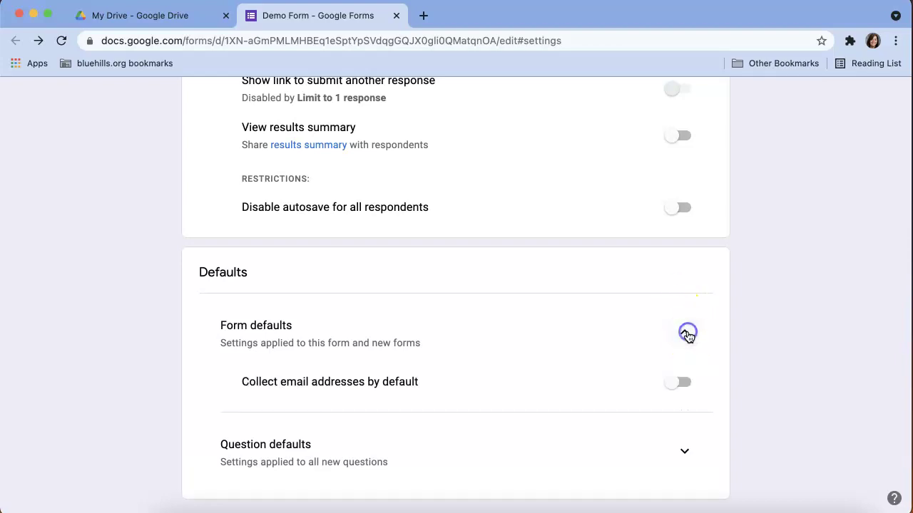
left_click(683, 384)
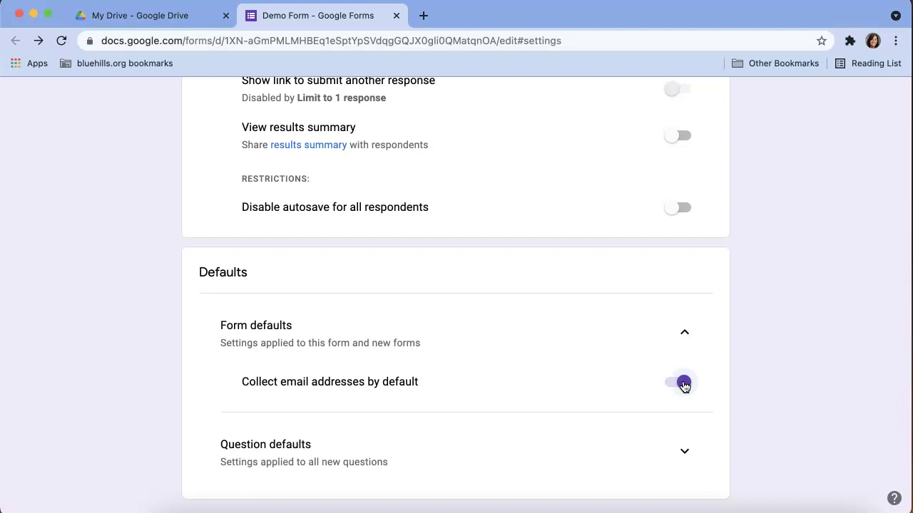
left_click(680, 455)
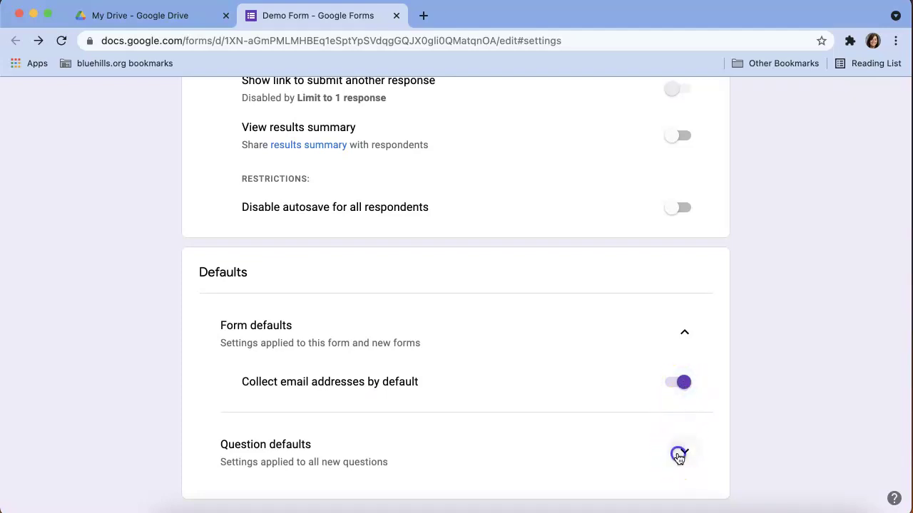
scroll(677, 457, "down", 2)
left_click(683, 427)
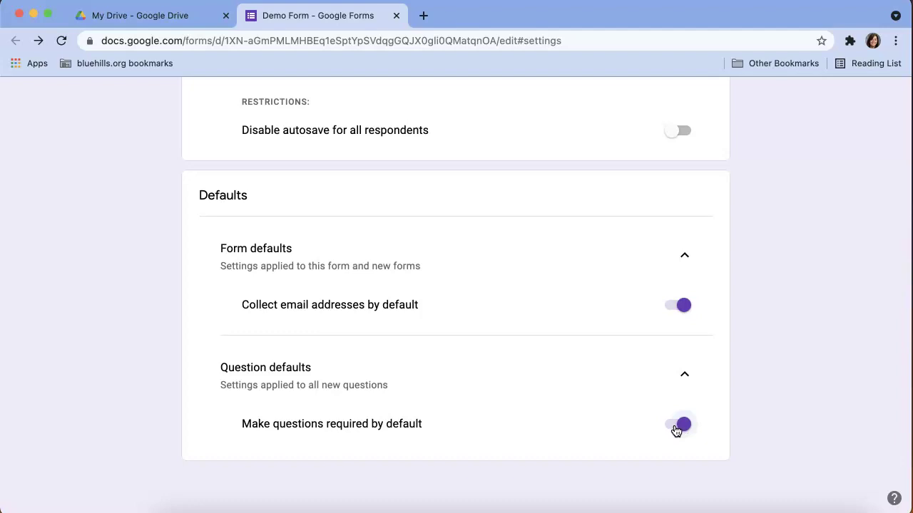
left_click(676, 428)
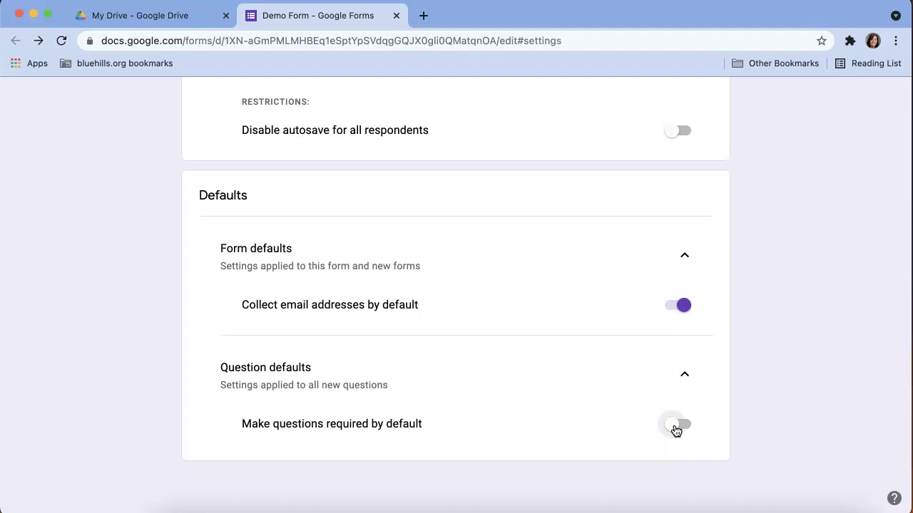
left_click(676, 427)
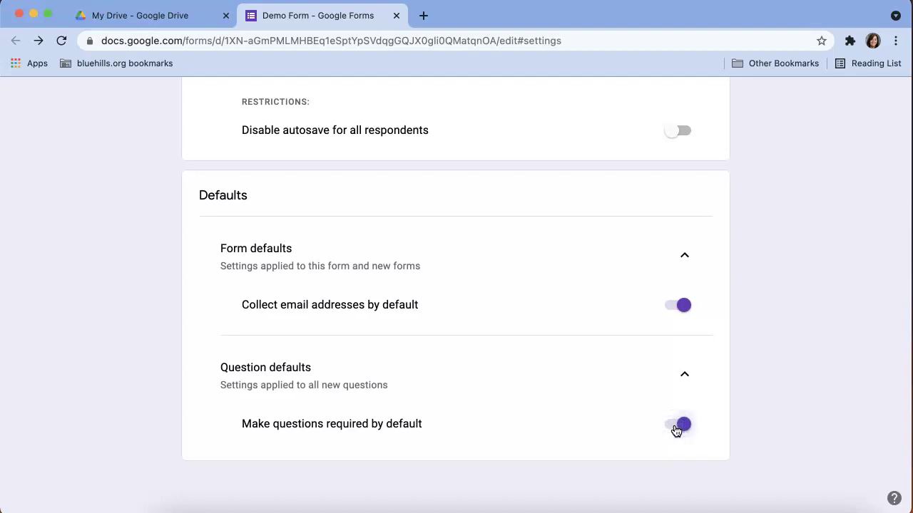